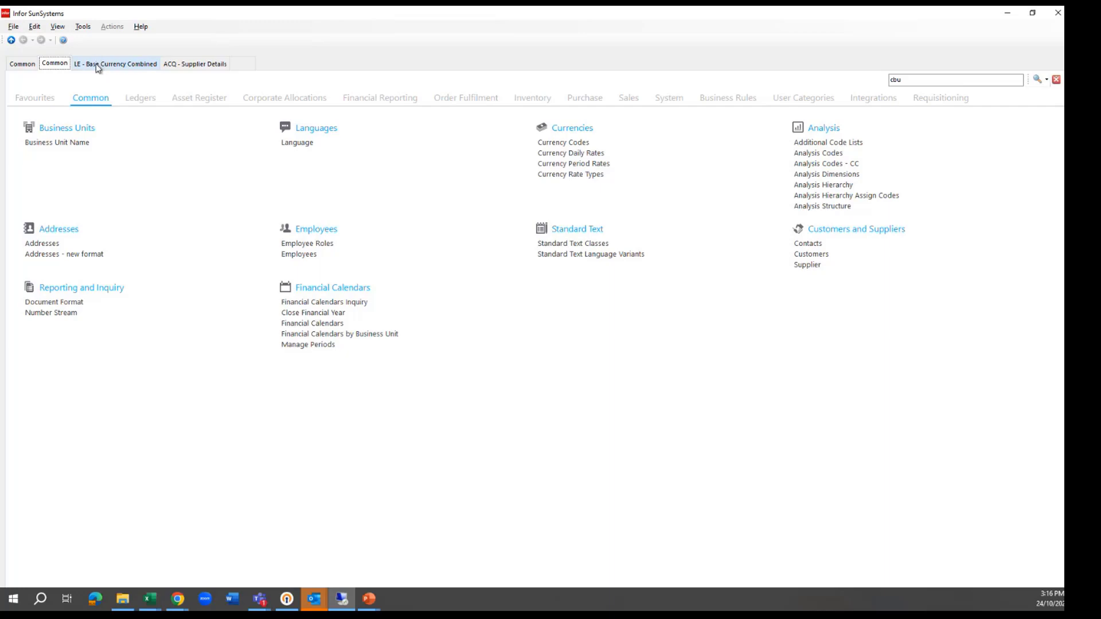
Review the base currency journal entry, and the ComClean Pty Ltd supplier record's tax ID and communication details
click(97, 65)
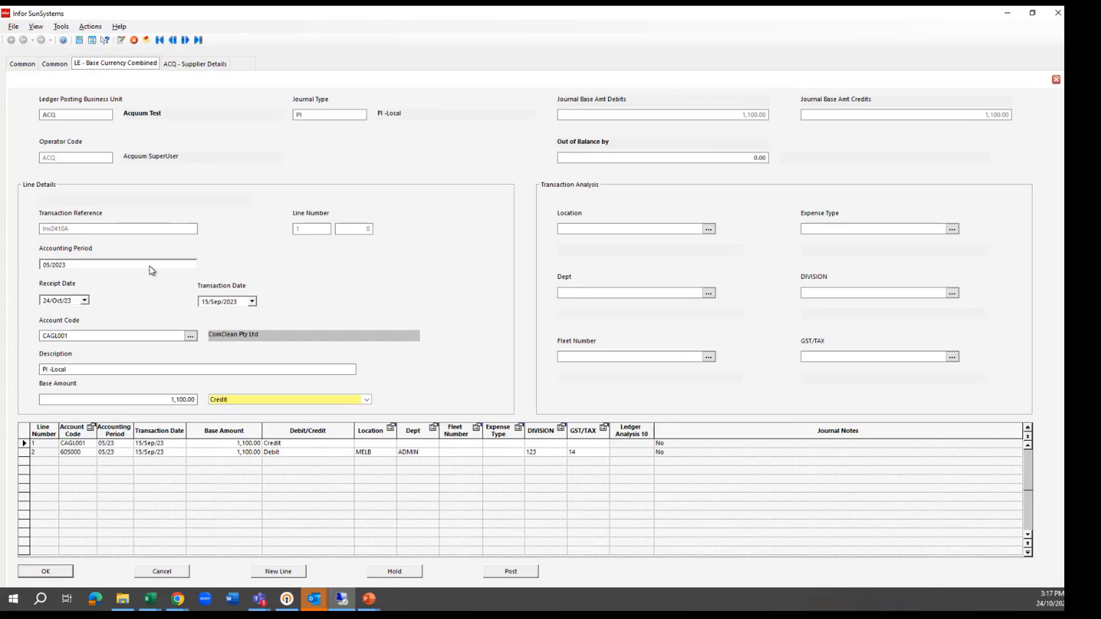
click(202, 65)
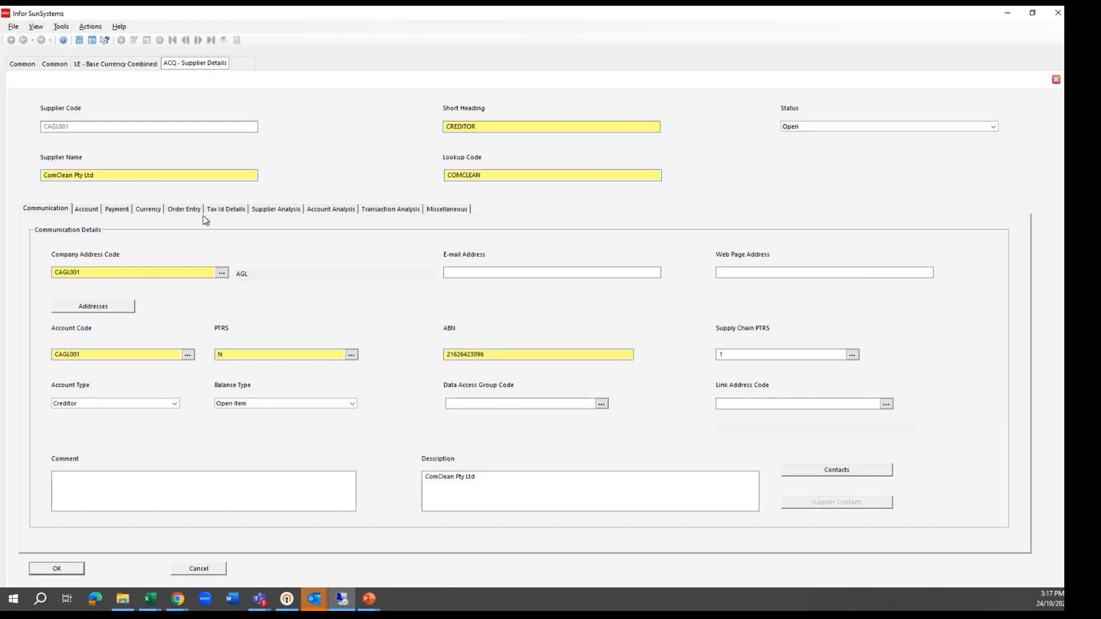
click(226, 209)
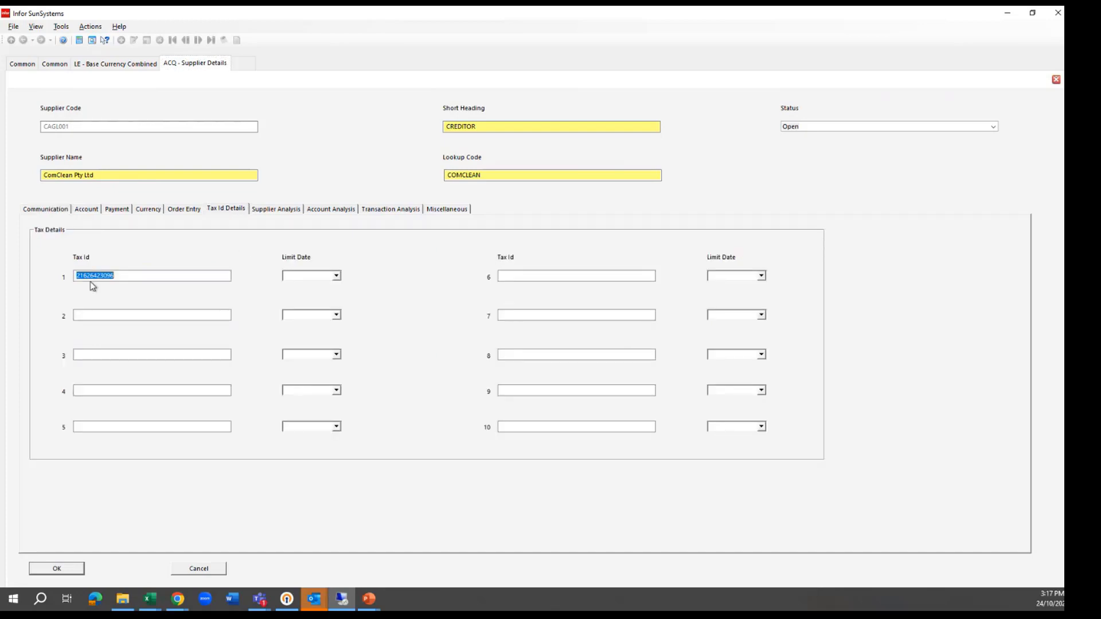
click(49, 210)
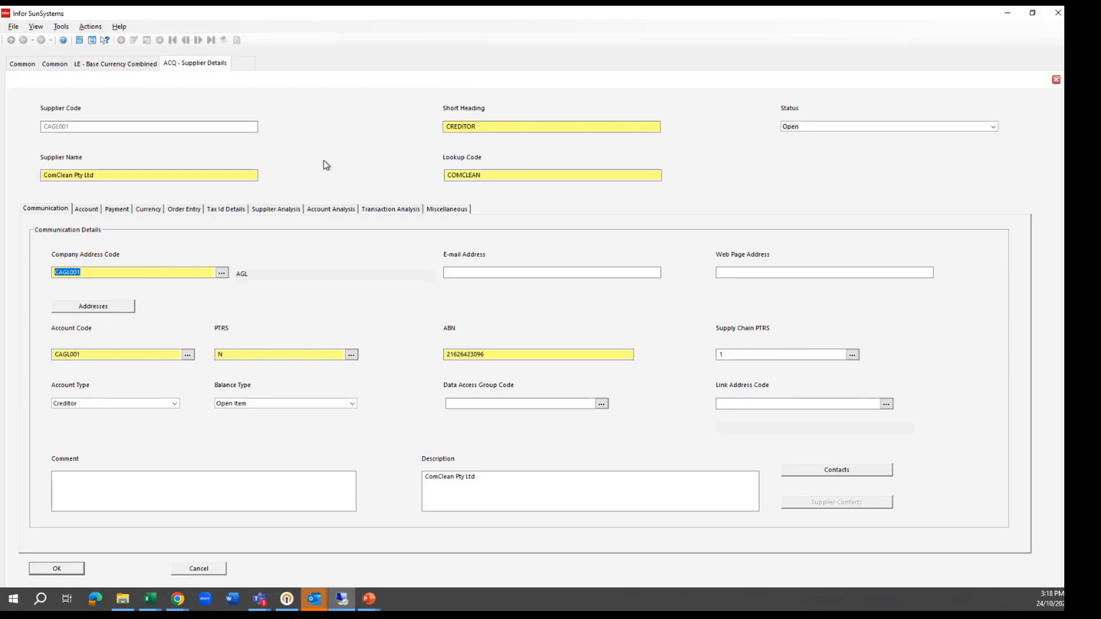
Switch to the PTRS Supplier template V3 Sun6DEMO.xlsm workbook in Excel and extract the supplier details
click(1009, 14)
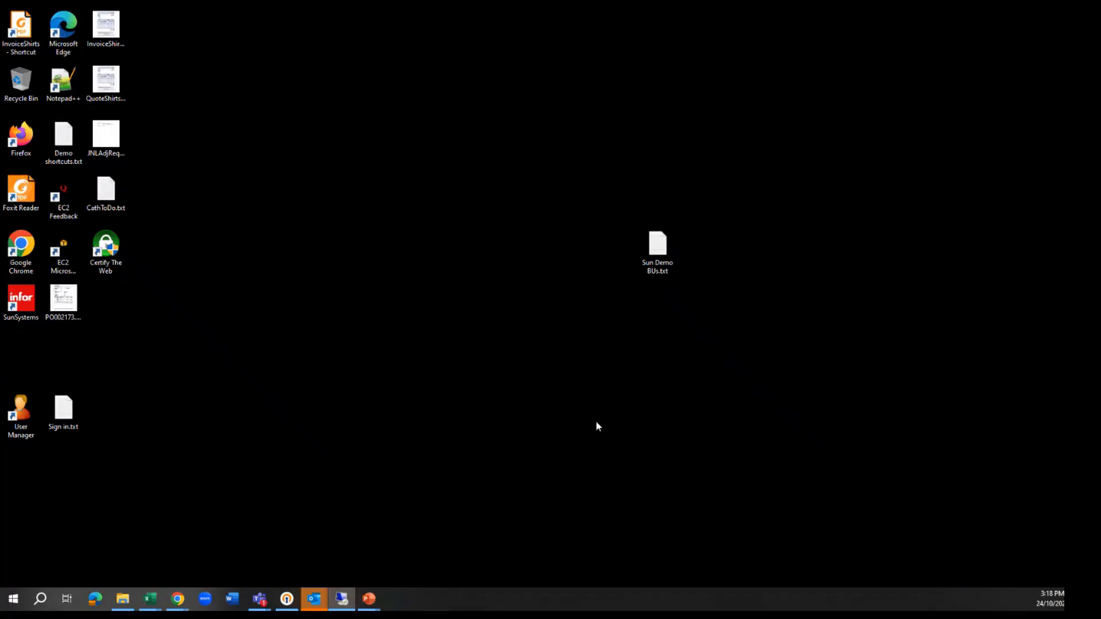
drag(575, 602, 1051, 462)
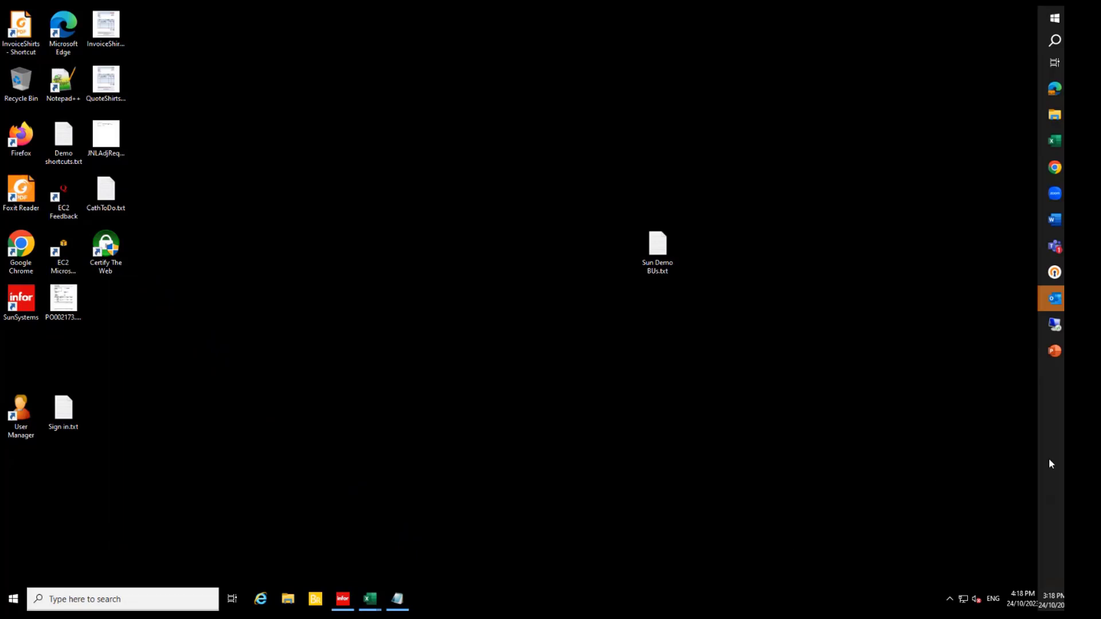
mouse_move(378, 603)
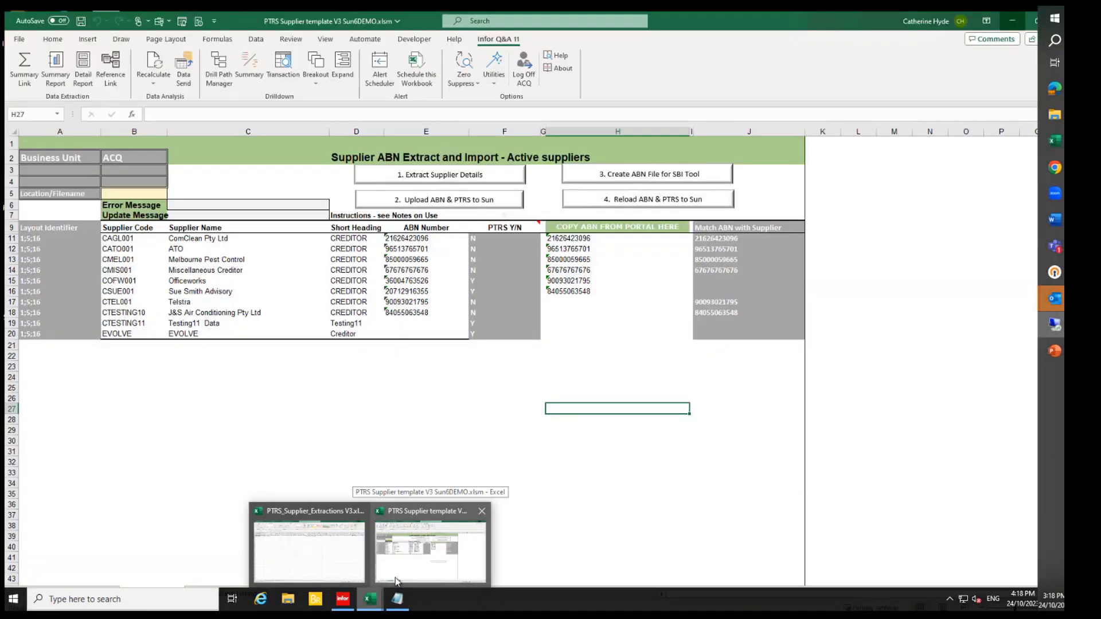
click(406, 571)
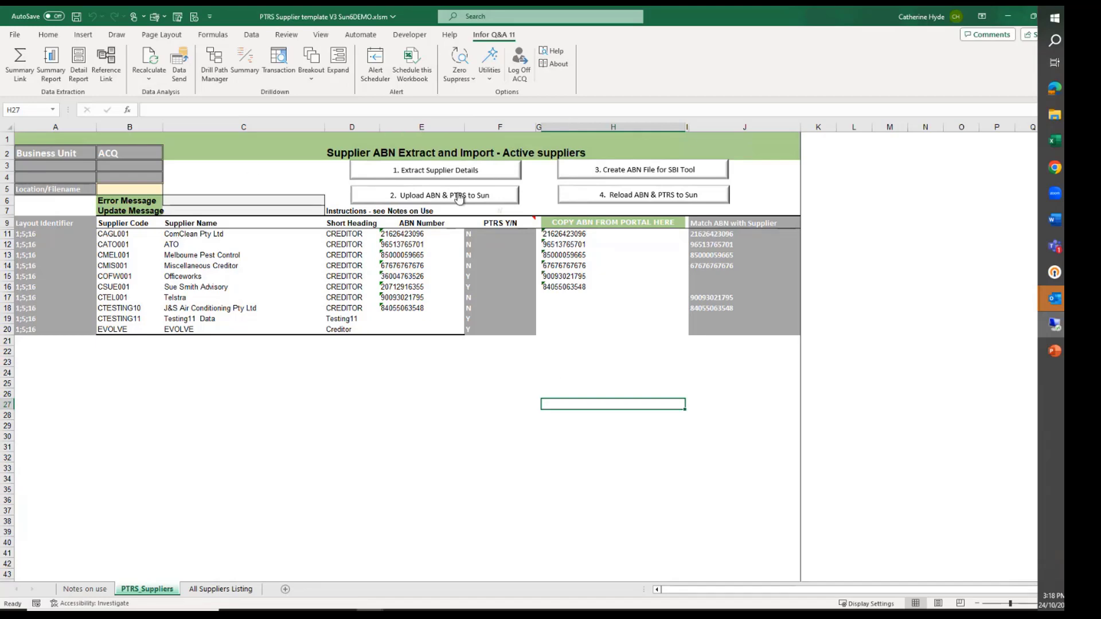
click(426, 172)
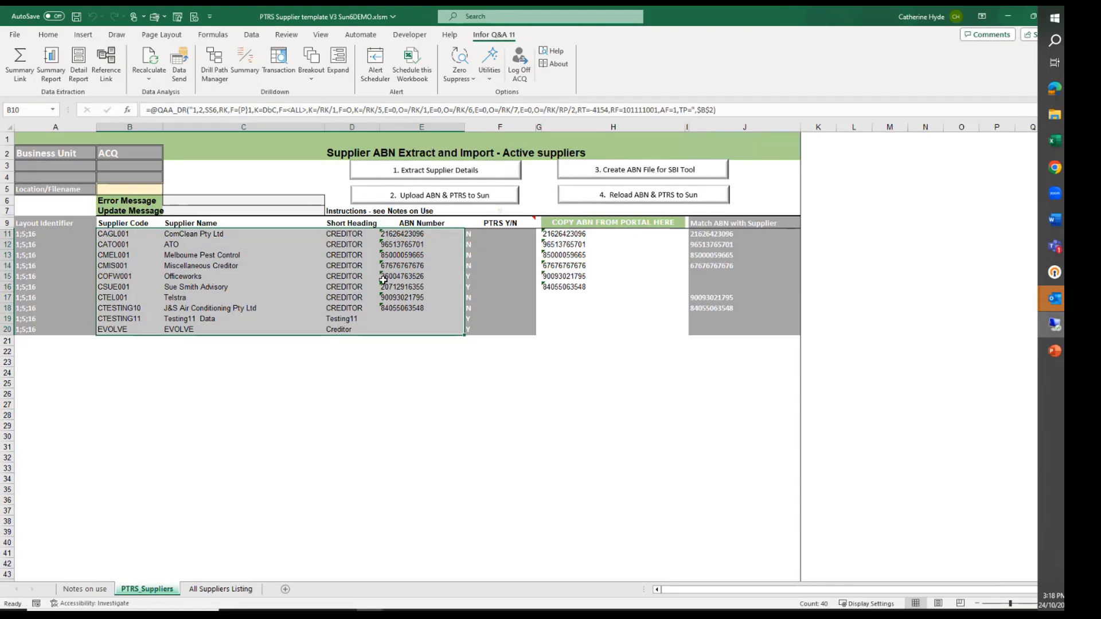
click(421, 321)
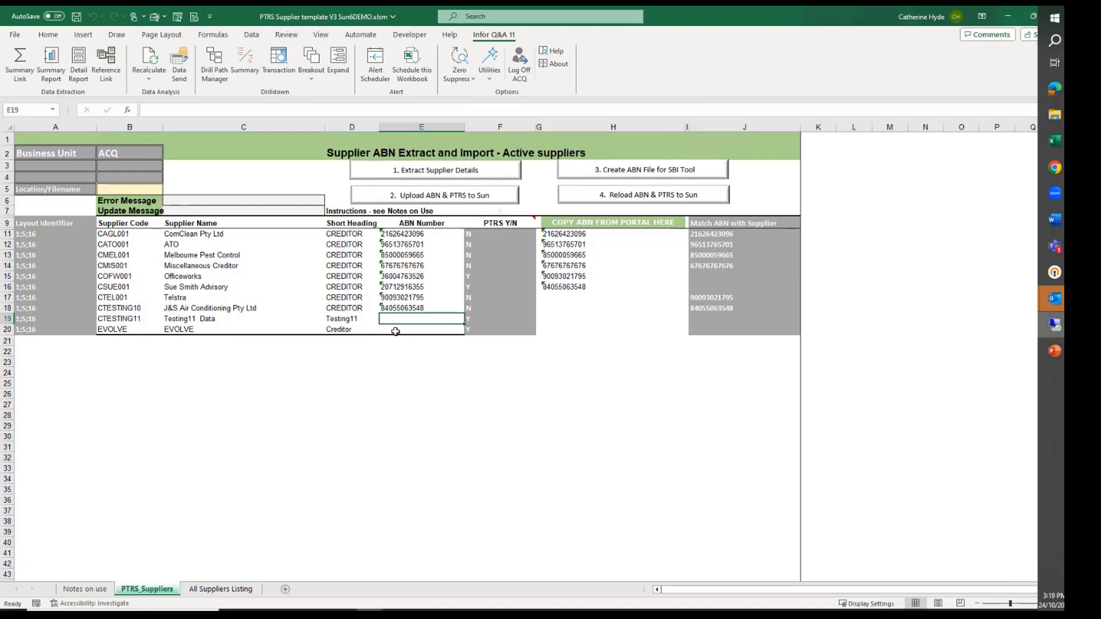
text(1234566)
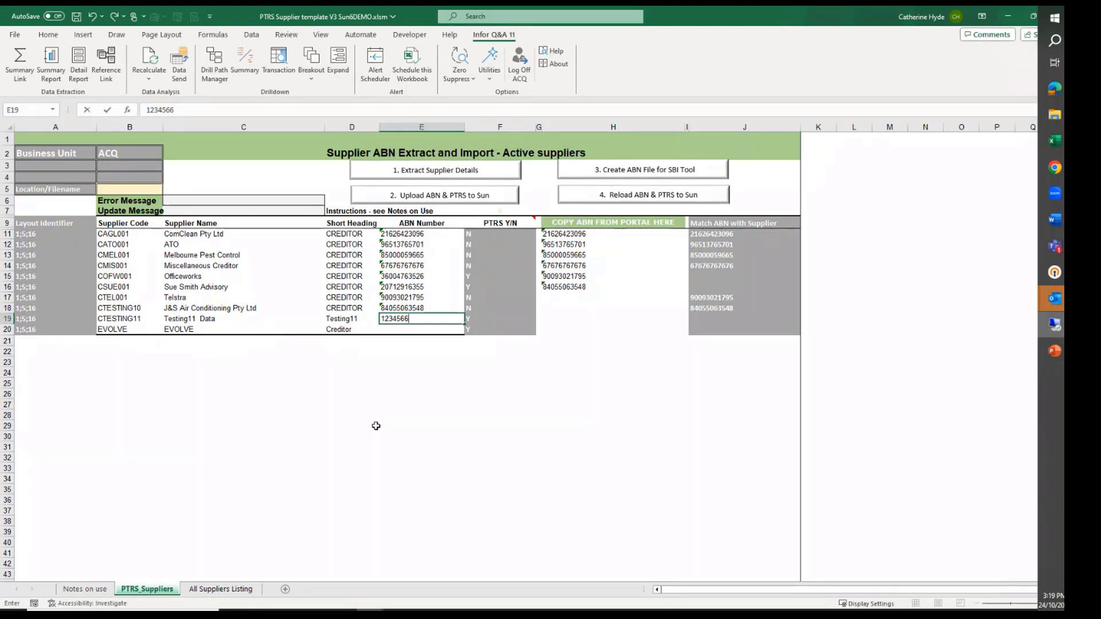
key(Escape)
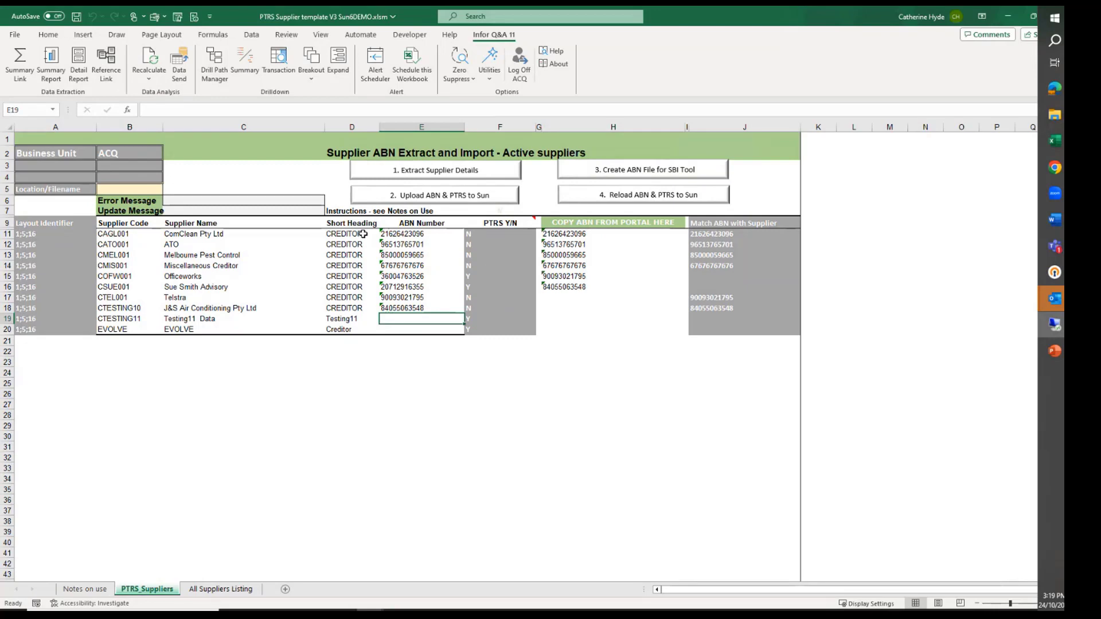
Create the ABN file for the SBI Tool and bring up PTRS_ABN_LIST.csv in Notepad
click(621, 174)
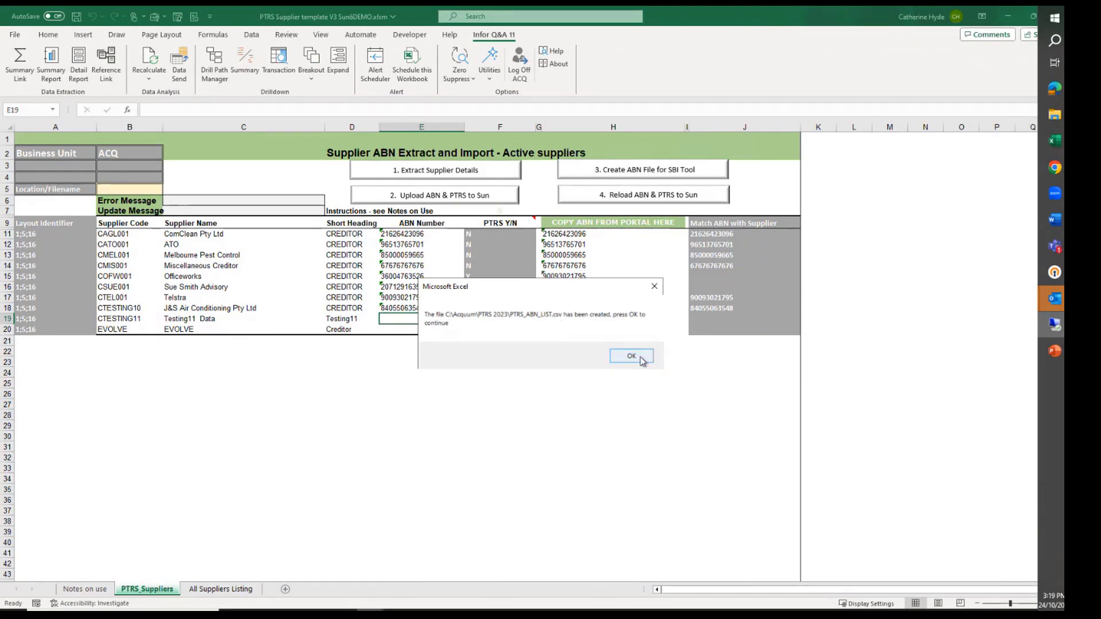
click(654, 286)
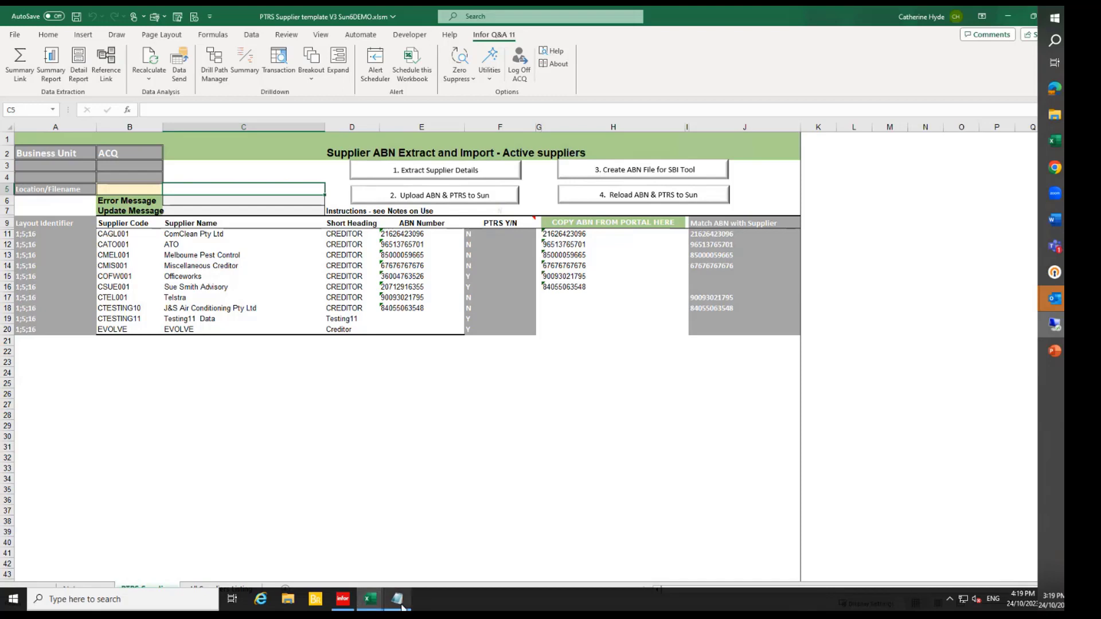
click(401, 607)
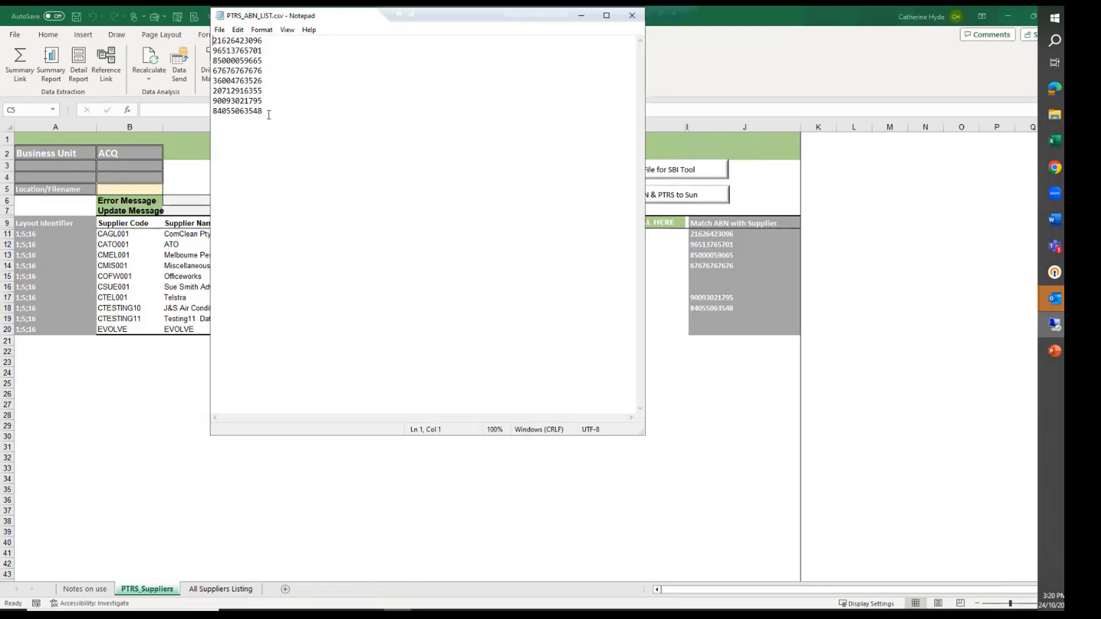
Copy all ABNs from the file into the portal ABN column of the PTRS_Suppliers sheet, starting at H11
key(ctrl+a)
key(ctrl+c)
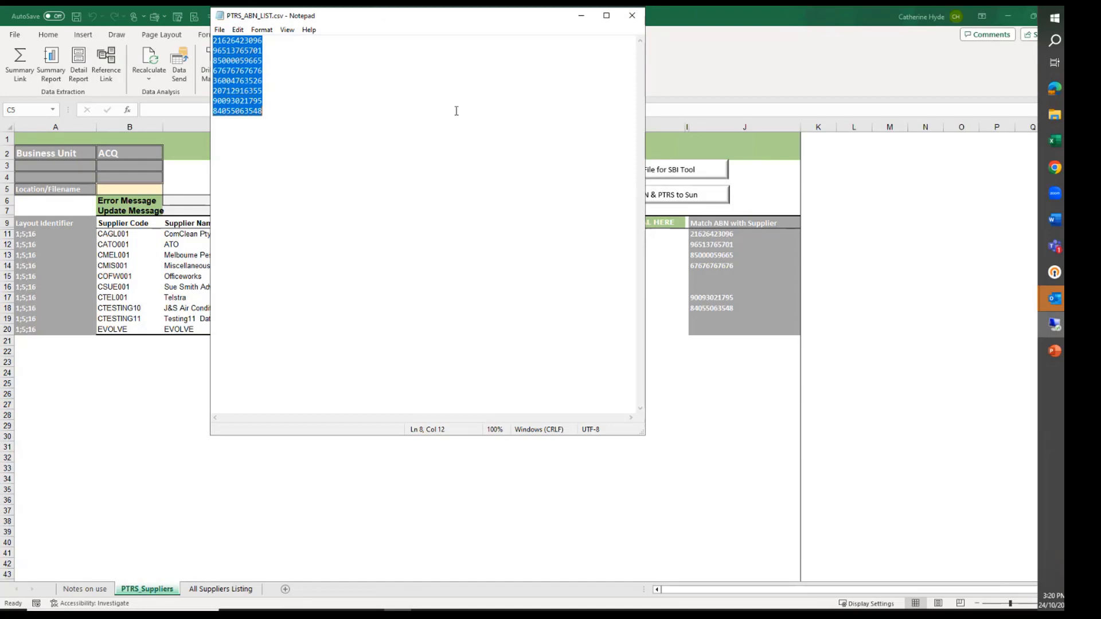
click(664, 278)
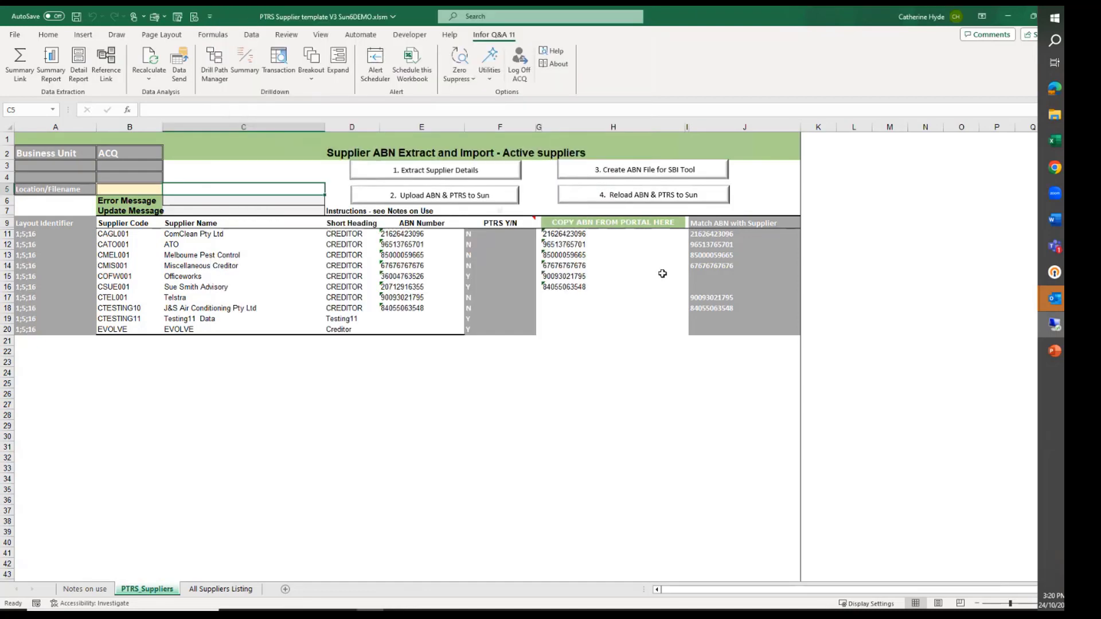
click(559, 235)
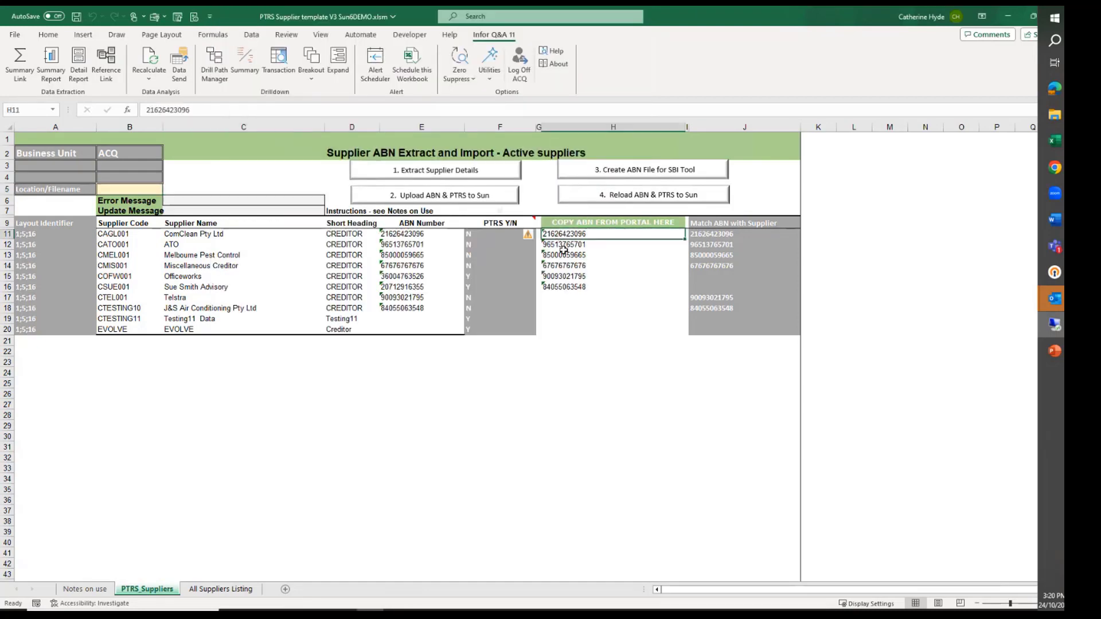
key(ctrl+v)
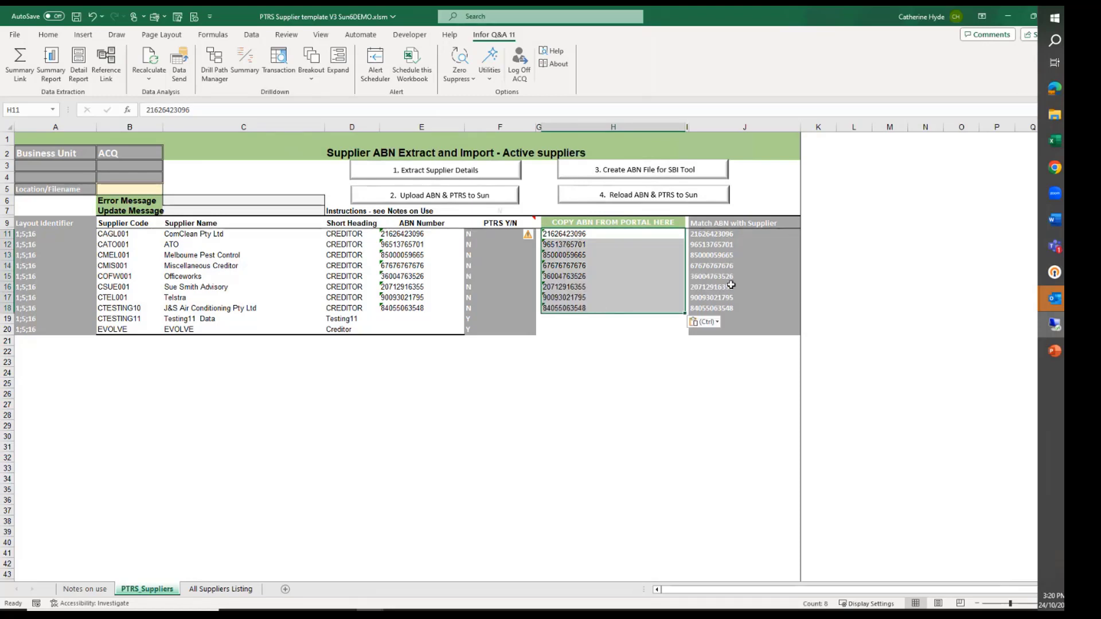
click(611, 331)
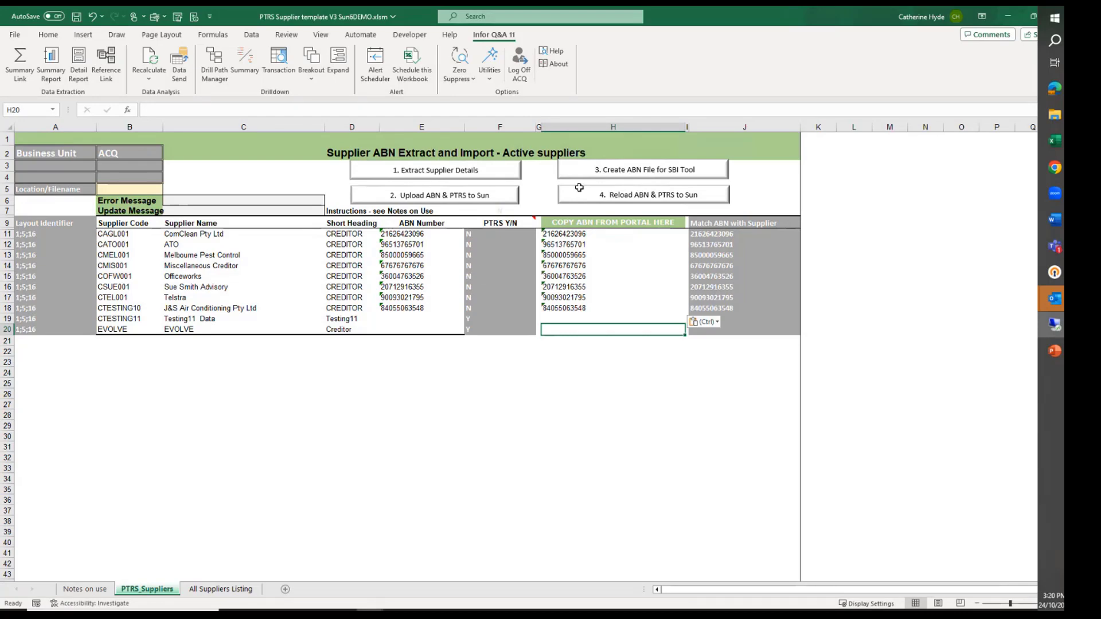
Try to reload the ABN and PTRS data to Sun
click(636, 197)
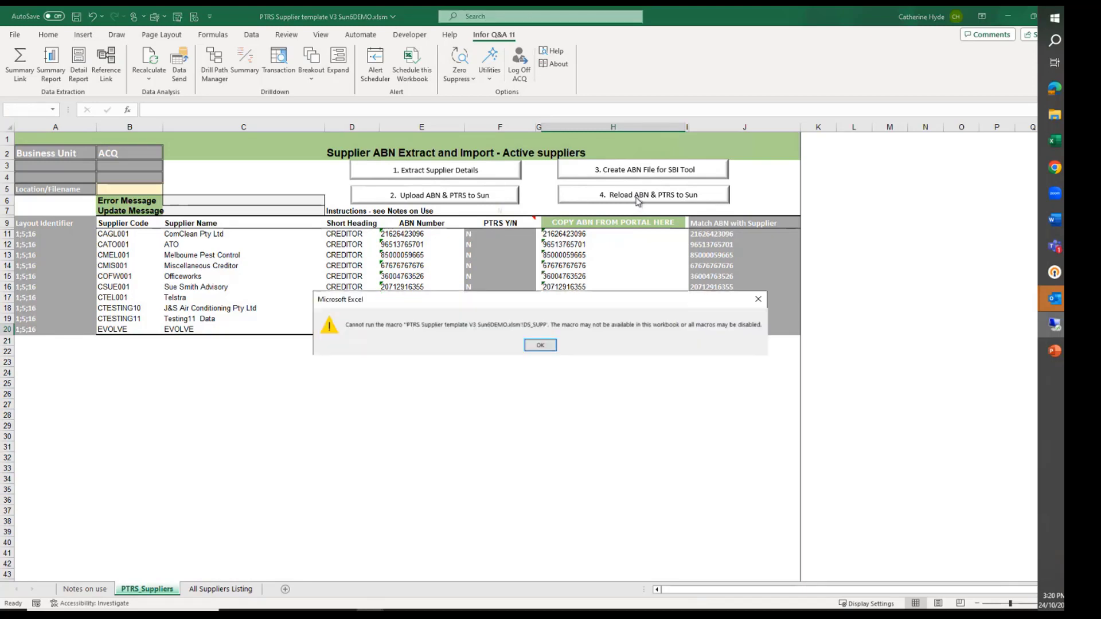
click(543, 346)
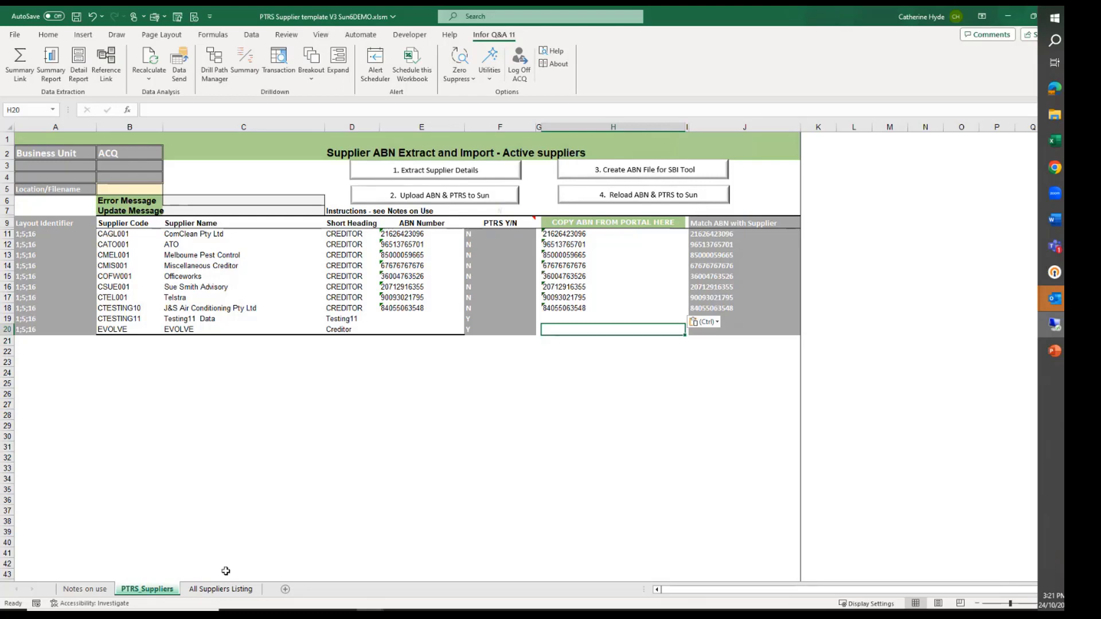
View the All Suppliers Listing sheet and return to the PTRS_Suppliers sheet
click(217, 590)
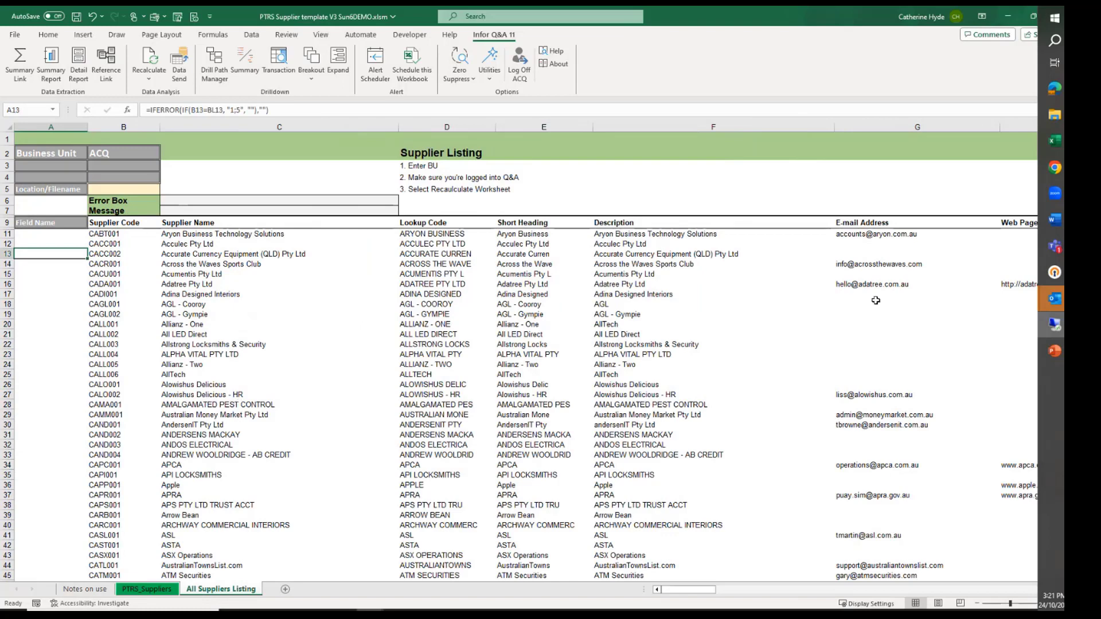
click(144, 589)
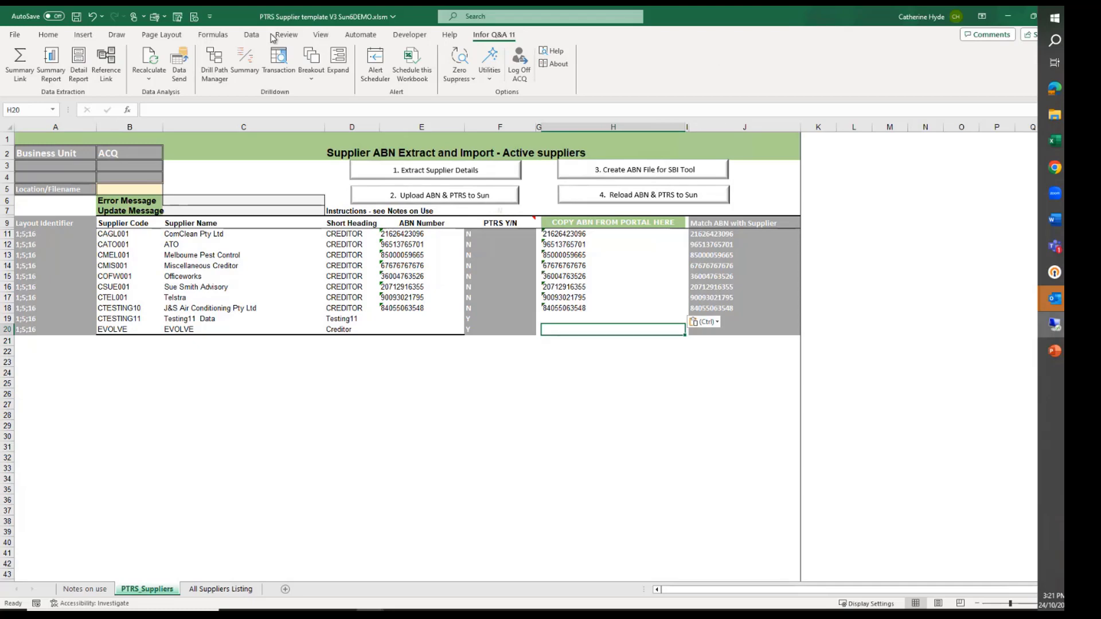
Minimize the supplier template and the ABN list, and switch to the PTRS_Supplier_Extractions V3.xlsx workbook
click(1006, 17)
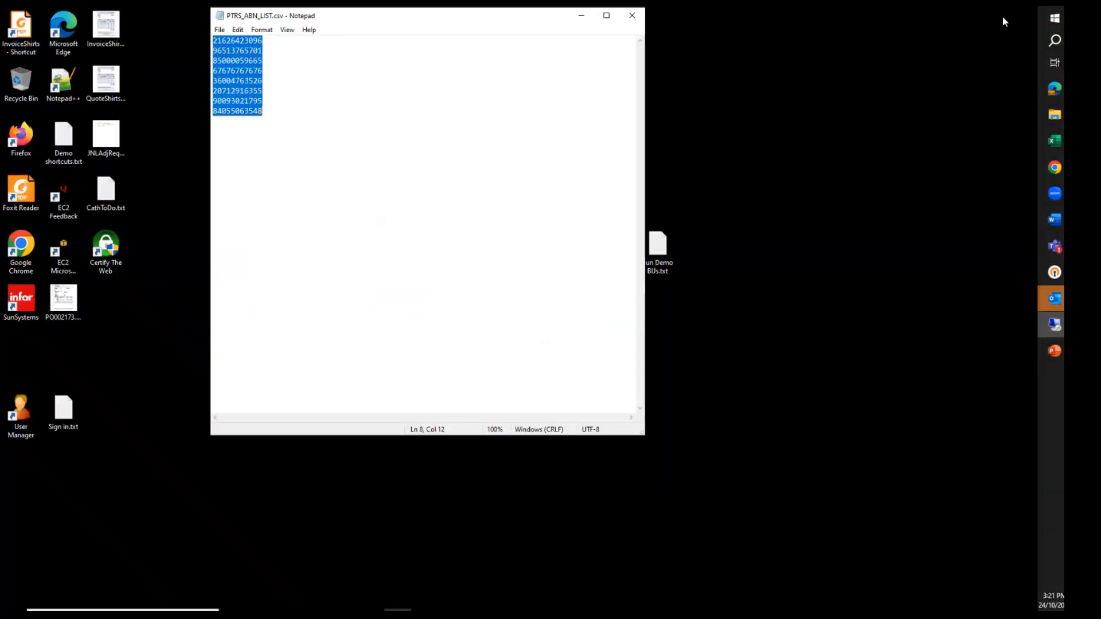
click(580, 16)
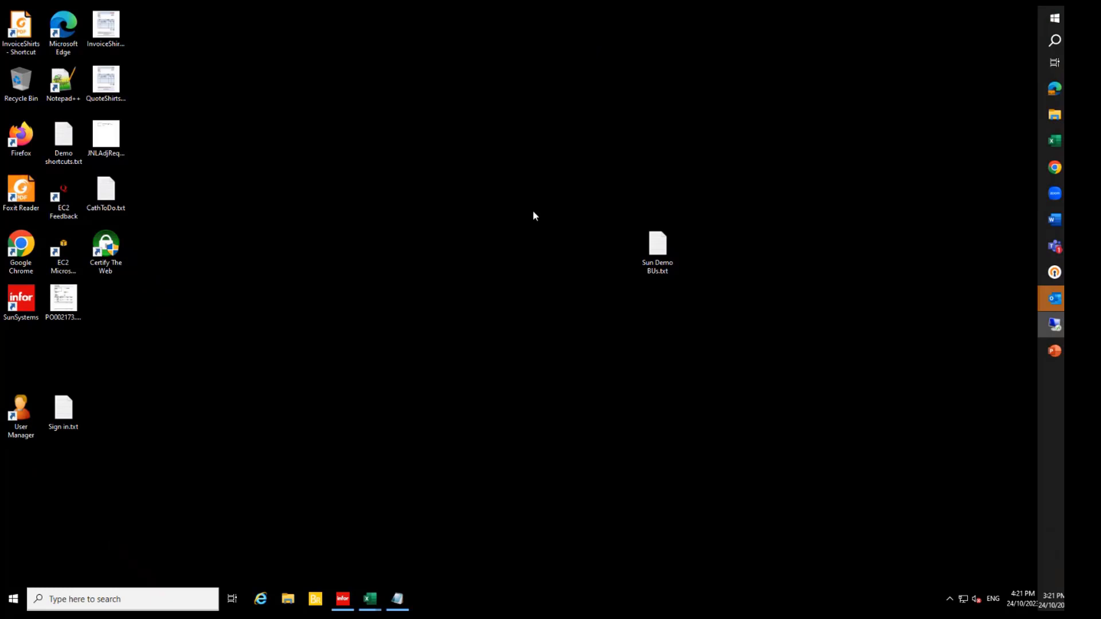
click(370, 598)
click(304, 551)
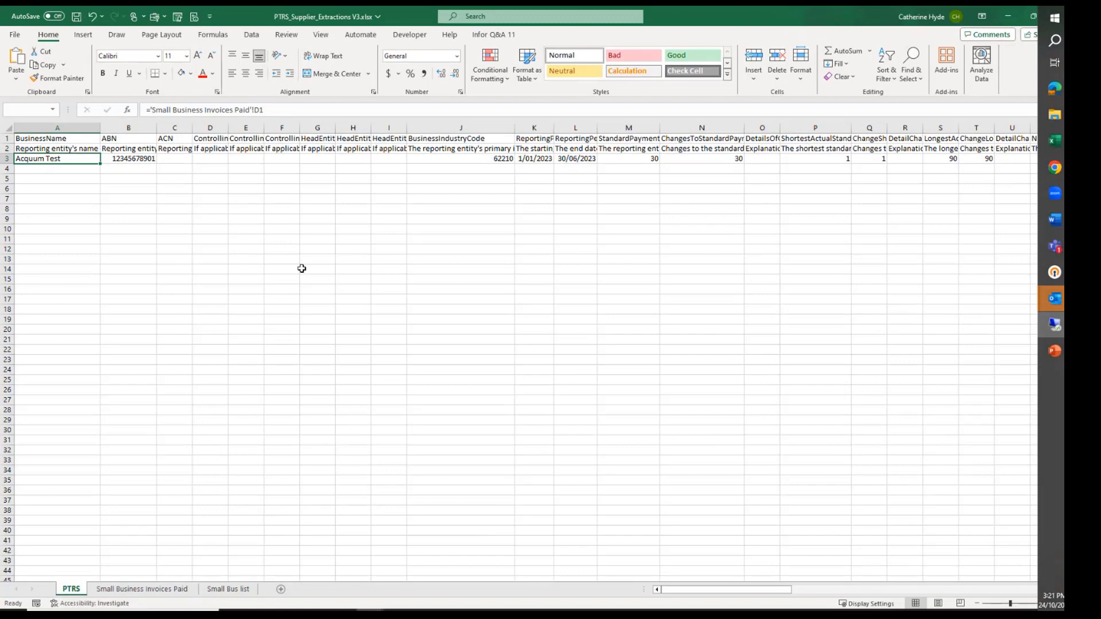
Examine the business name, ABN, industry code, reporting period and payment term fields in row 3 of the PTRS sheet
click(47, 140)
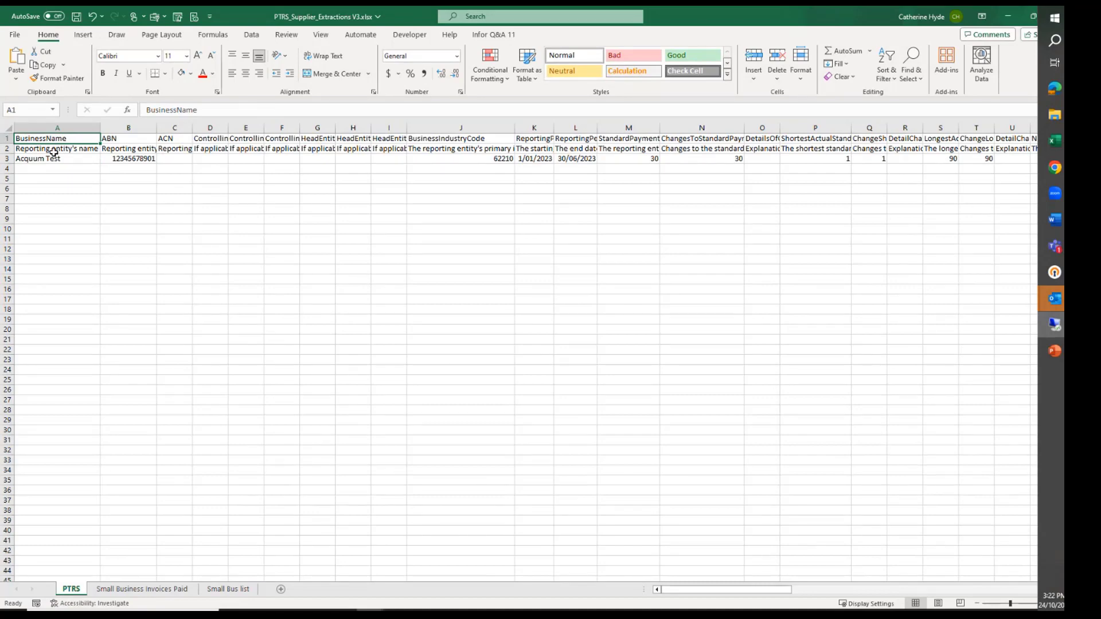
click(57, 159)
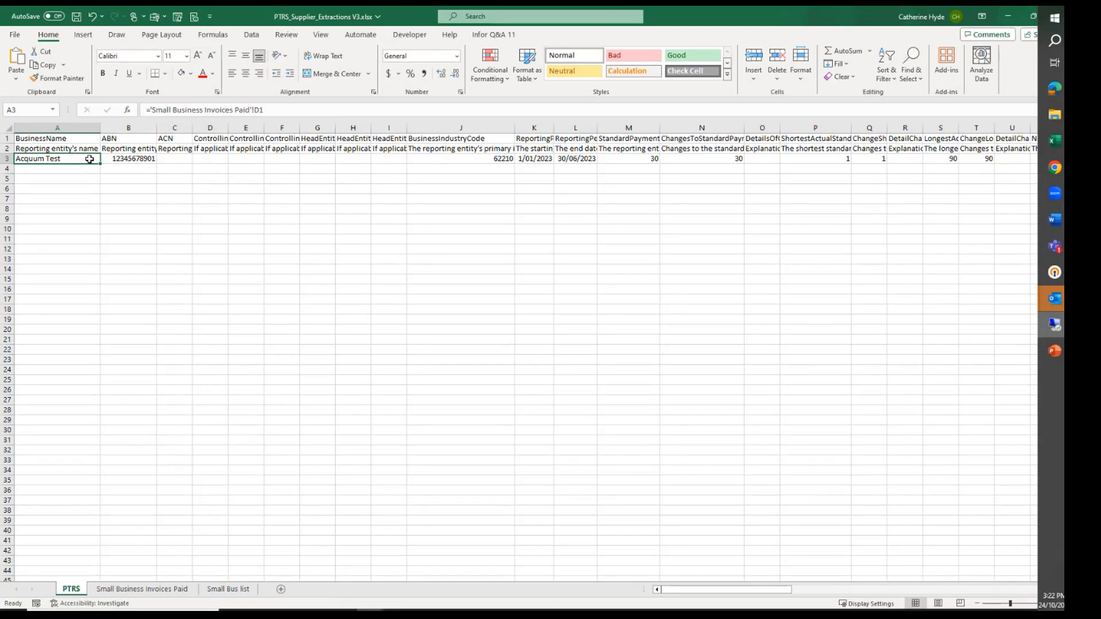
click(136, 158)
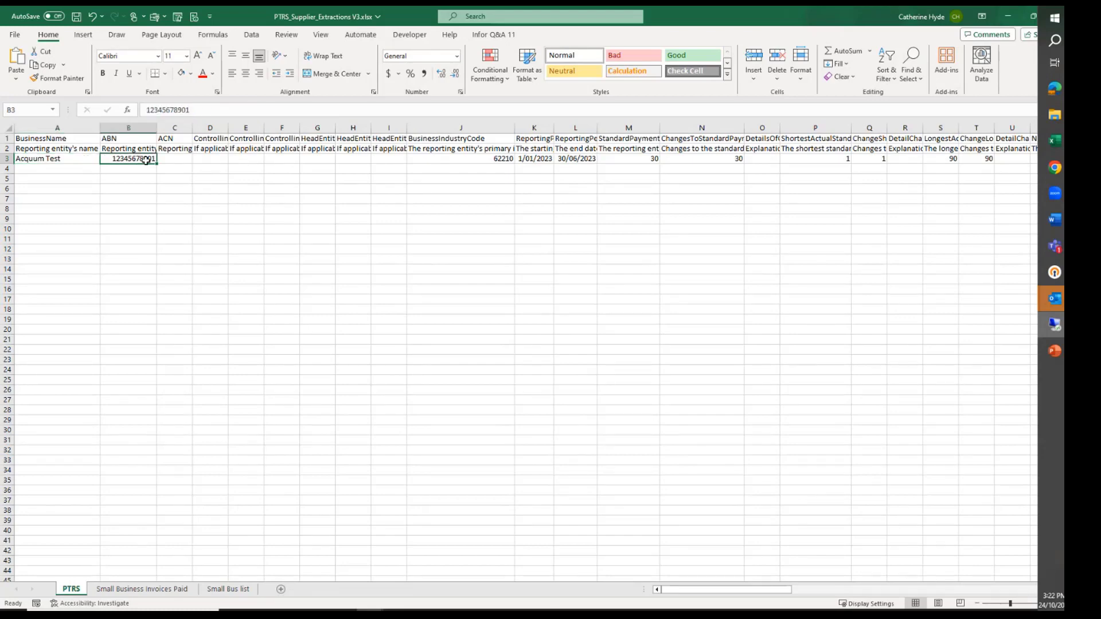
click(439, 159)
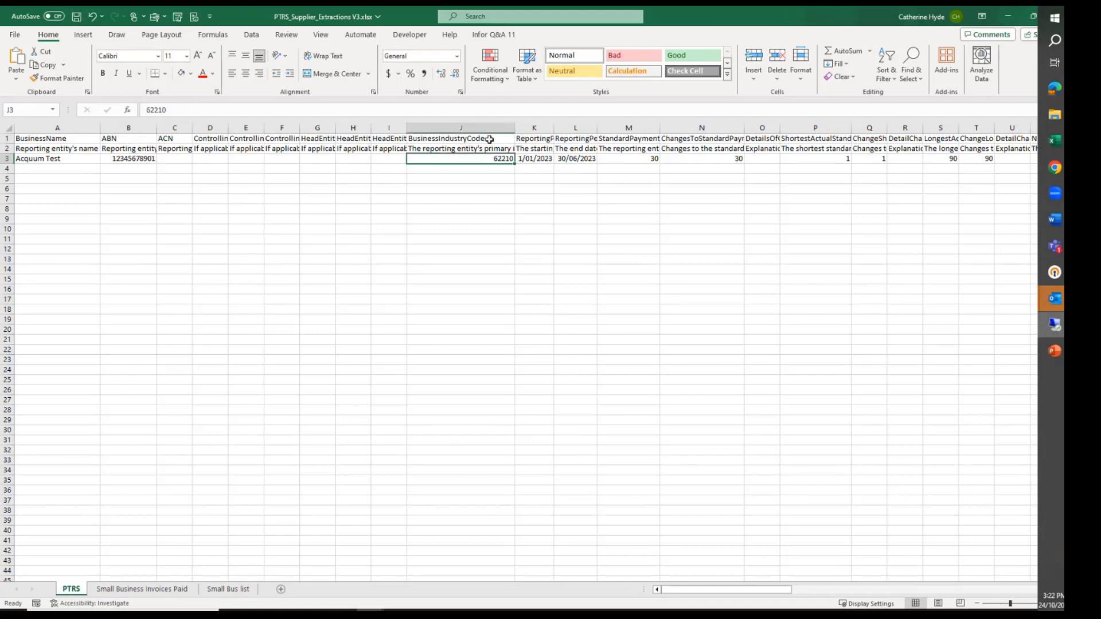
click(139, 160)
click(71, 160)
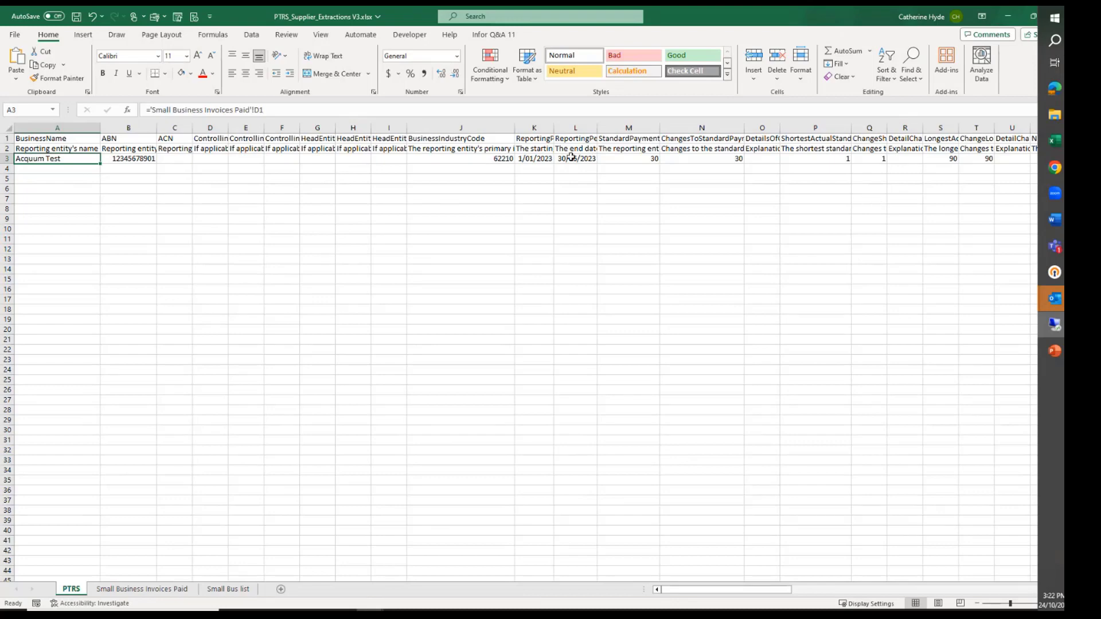
click(534, 159)
click(582, 160)
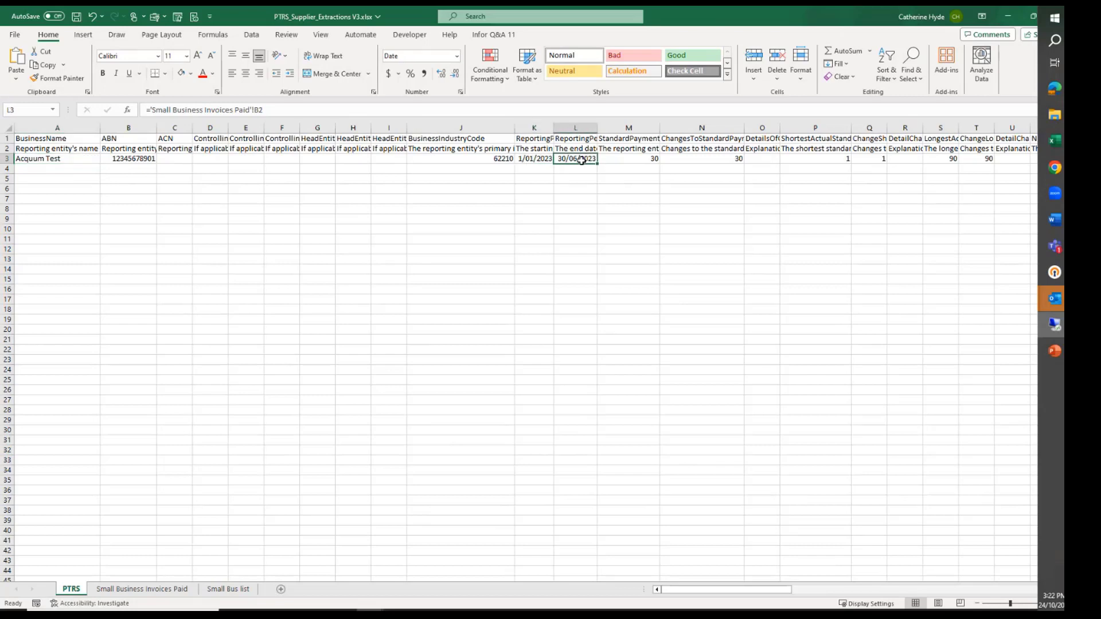
click(629, 158)
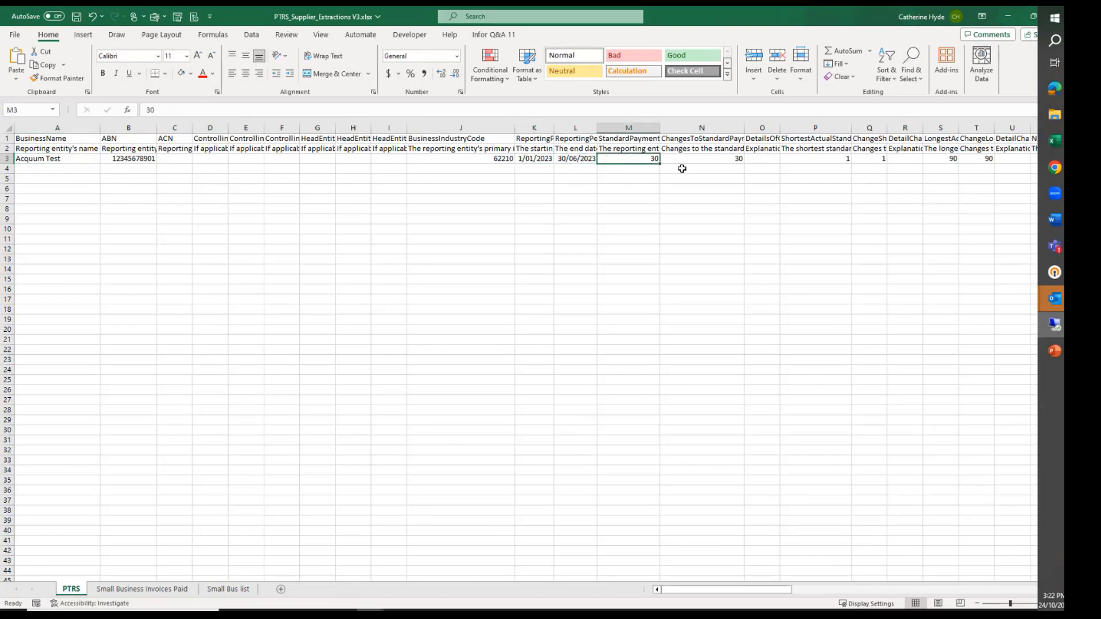
key(Right)
key(Right)
key(Right)
key(Right)
key(Right)
key(Right)
key(Right)
key(Right)
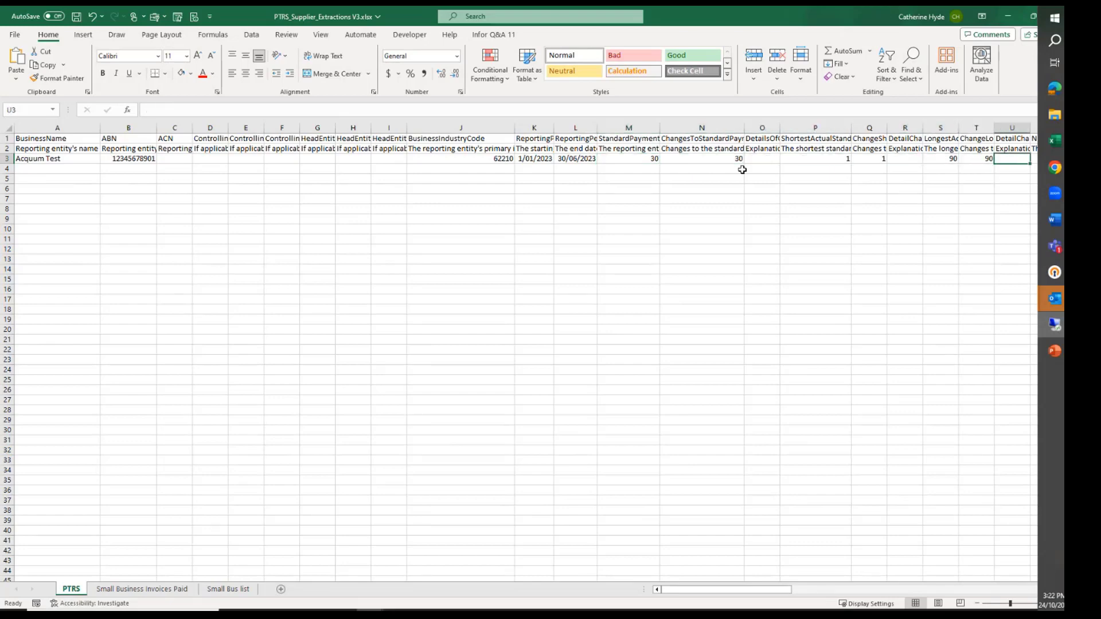
Check the invoice-number proportion fields in row 3, and inspect the 121+ days value proportion formula on the Small Business Invoices Paid sheet
key(Right)
key(Right)
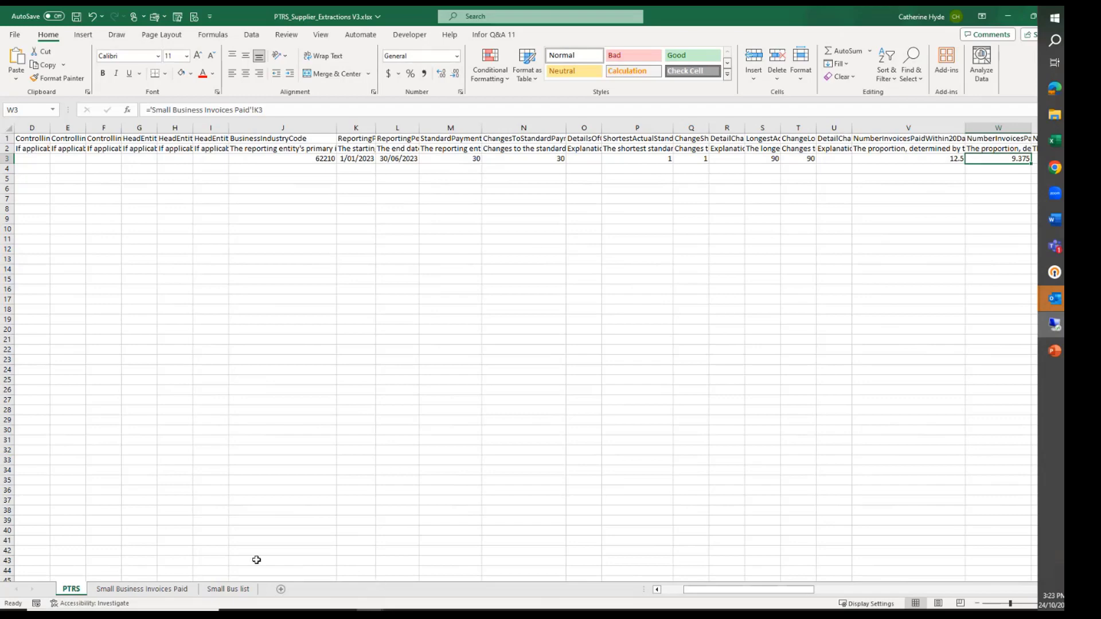
click(157, 592)
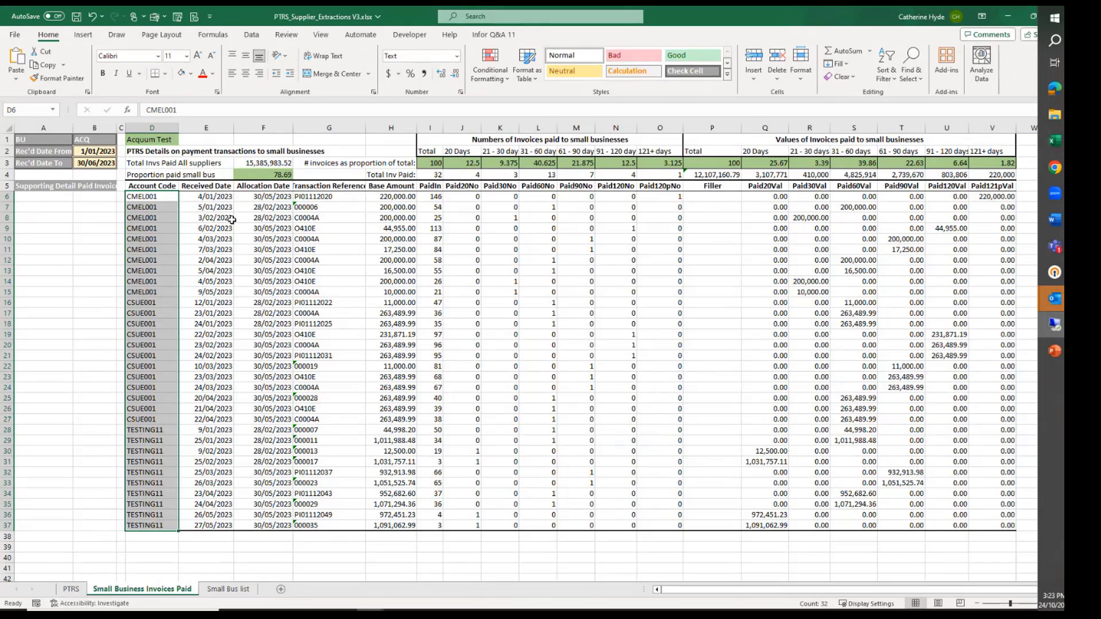
click(1010, 161)
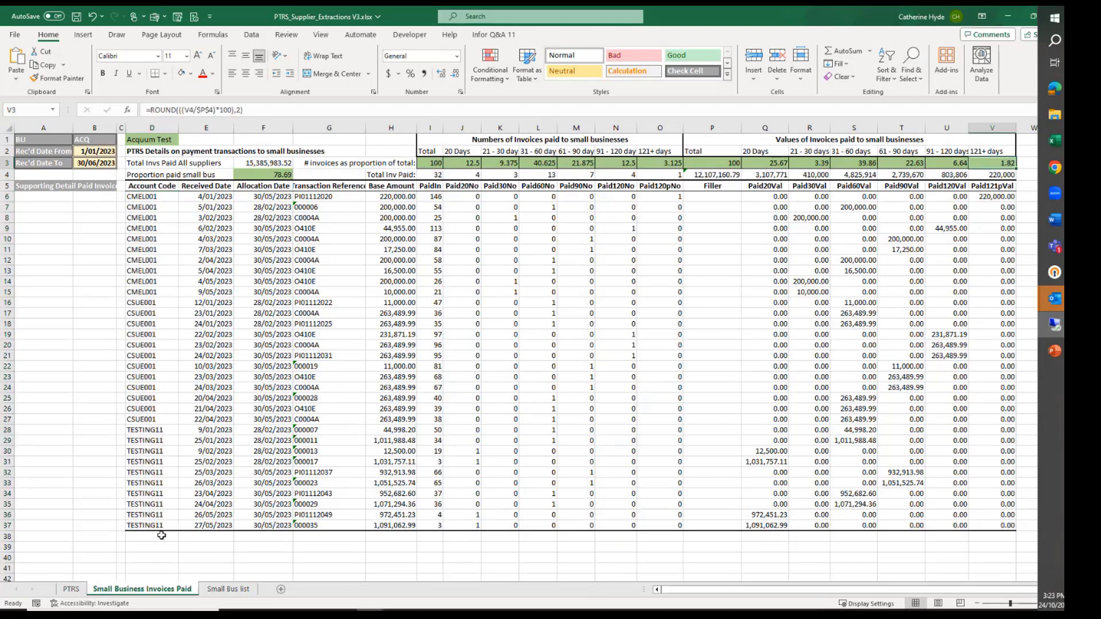
Return to the PTRS sheet and examine row 3's invoice number and value proportions, total small business procurement and supply chain finance fields through column AN
click(71, 589)
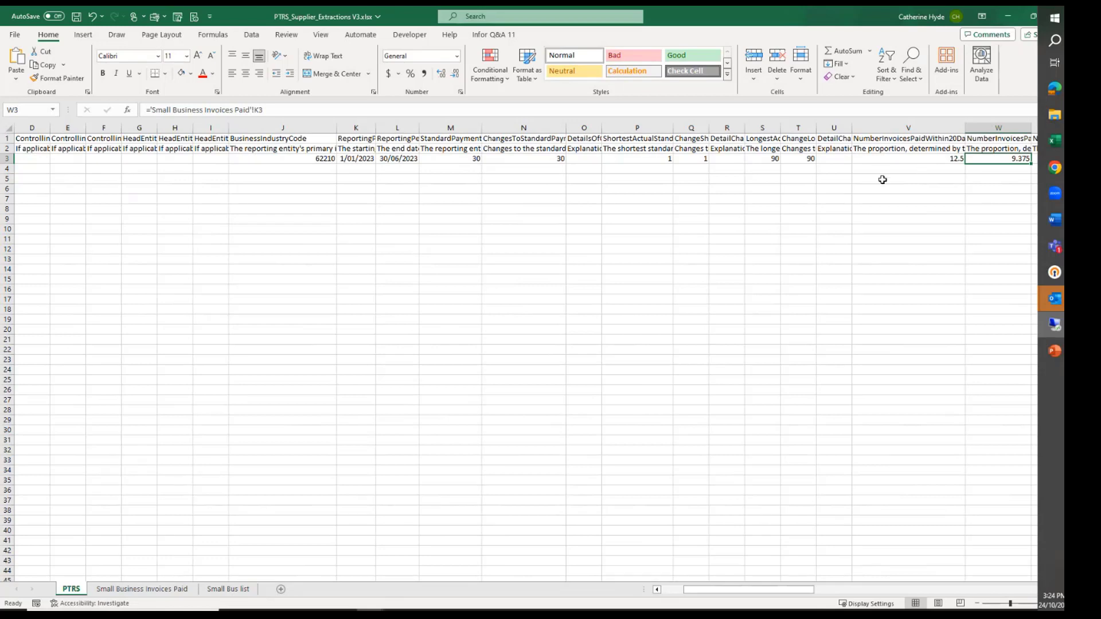
key(Right)
key(Right)
key(Right)
key(Right)
key(Right)
key(Right)
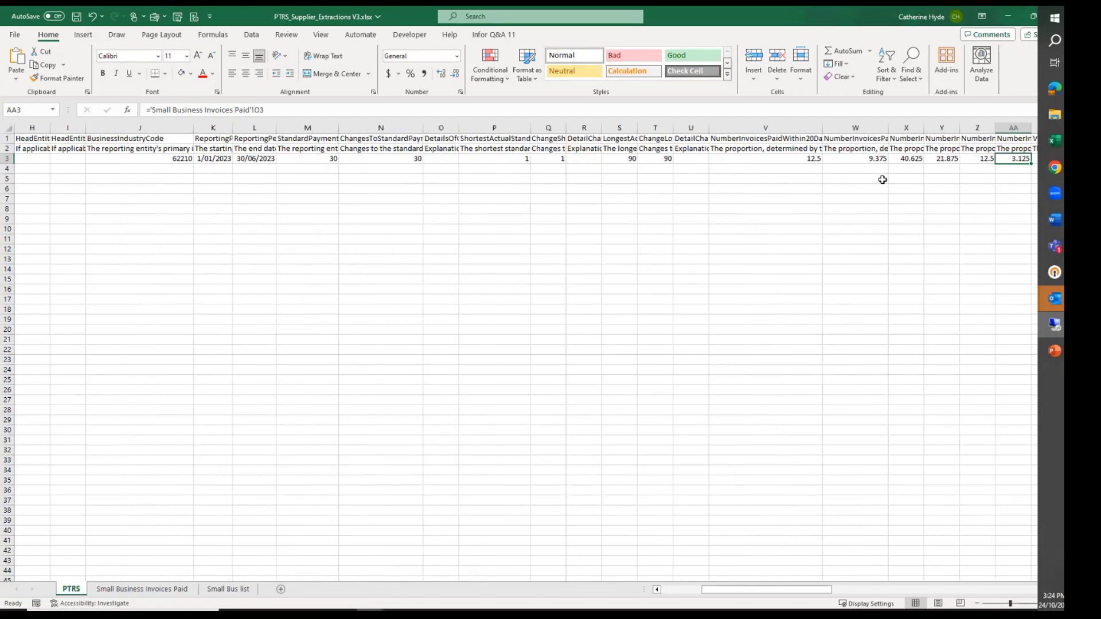
key(Right)
key(Right)
key(Right)
key(Right)
key(Right)
key(Right)
key(Right)
key(Right)
key(Right)
key(Right)
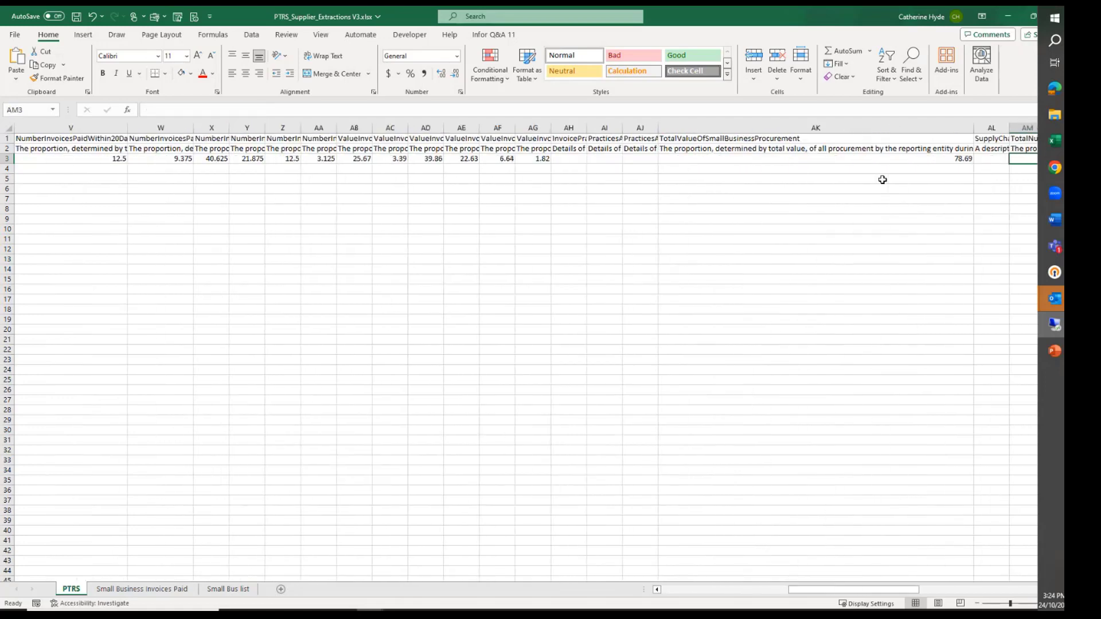
key(Right)
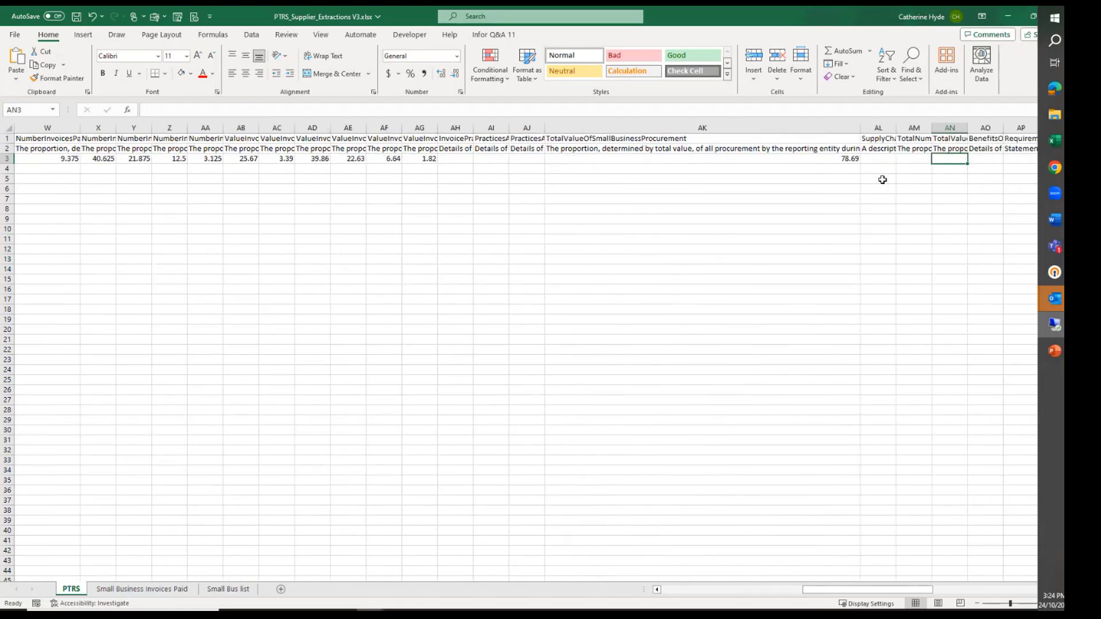
Go back along row 3 to the business name in A3, and open the Small Business Invoices Paid sheet
key(Left)
key(Left)
key(Left)
key(Left)
key(Left)
key(Left)
key(Left)
key(Left)
key(Left)
key(Left)
key(Left)
key(Left)
key(Left)
key(Left)
key(Left)
key(Left)
key(Left)
key(Left)
key(Left)
key(Left)
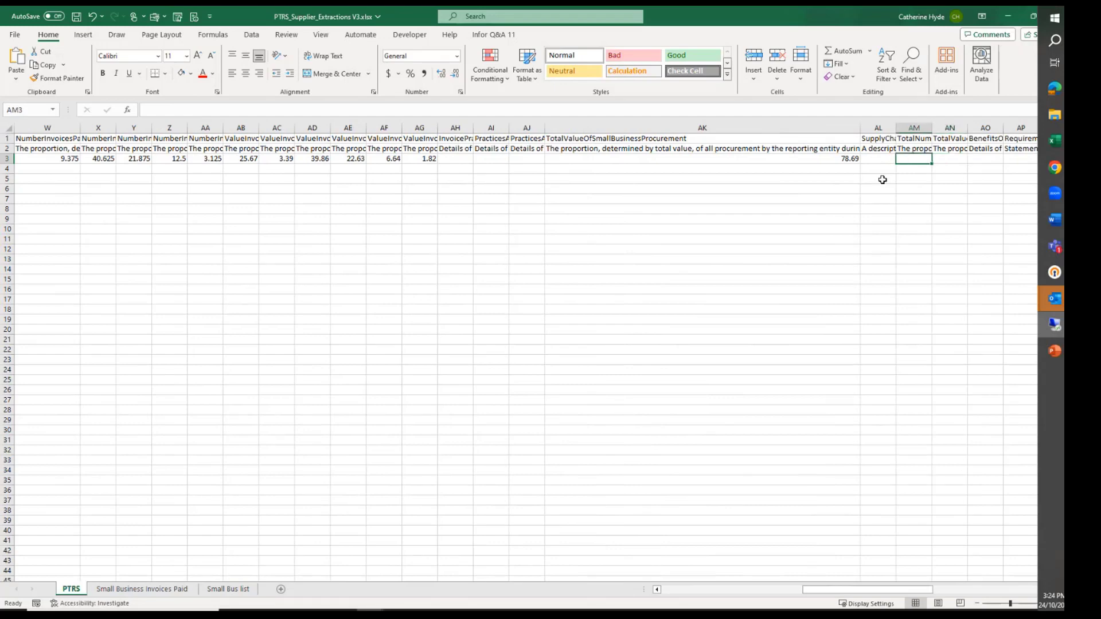
key(Left)
key(Left)
key(Left)
key(Left)
key(Left)
key(Left)
key(Left)
key(Left)
key(Left)
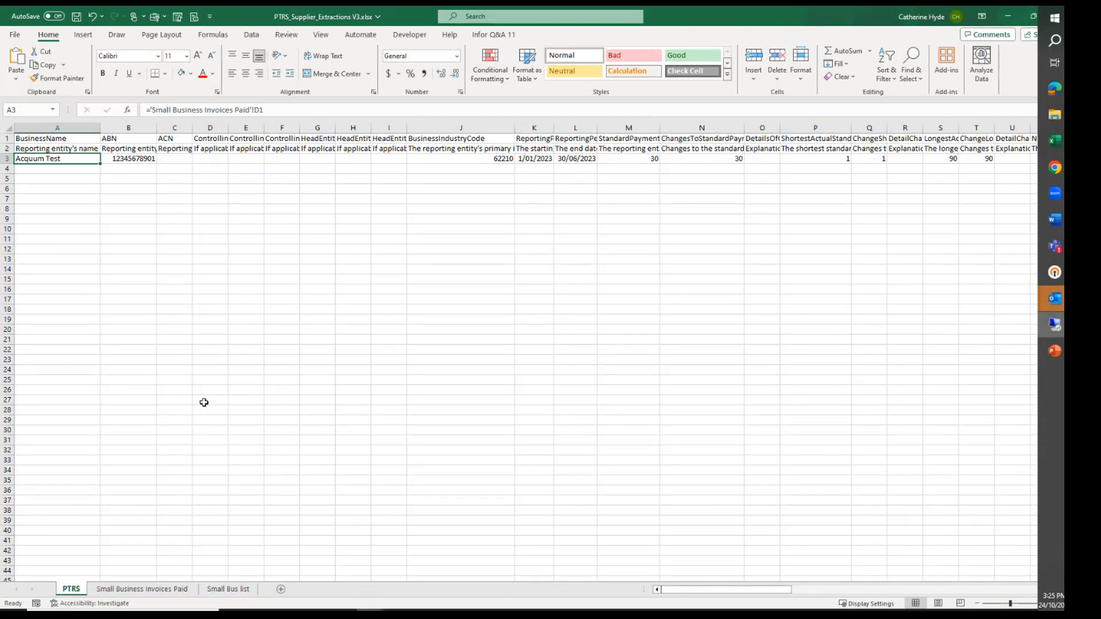
click(175, 590)
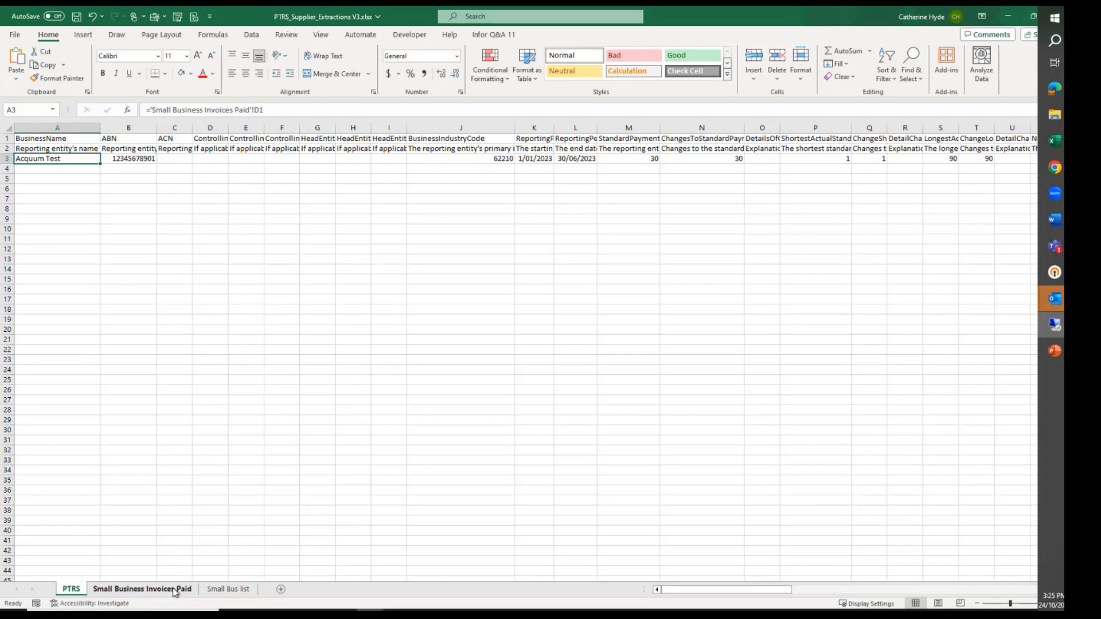